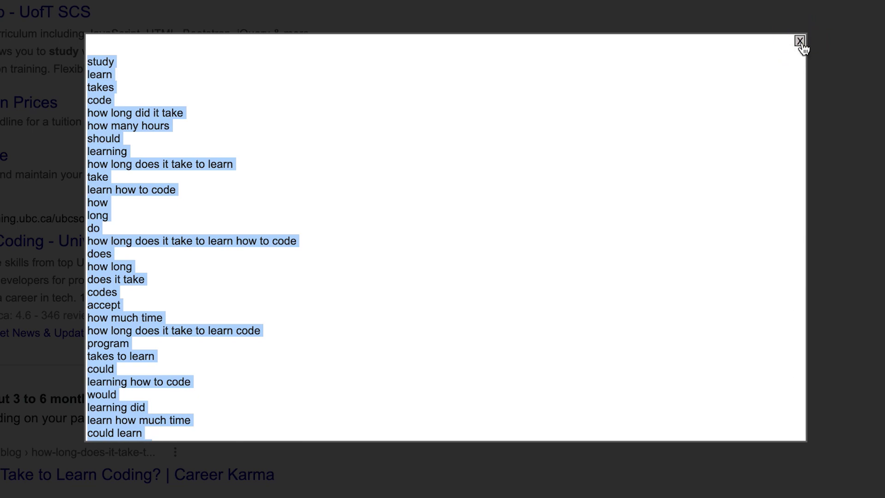
- Dismiss the bold-keyword popup and scroll through the 'how long to learn to code' results
{"action": "left_click", "coordinate": [801, 44]}
{"action": "scroll", "coordinate": [445, 278], "scroll_direction": "down", "scroll_amount": 8}
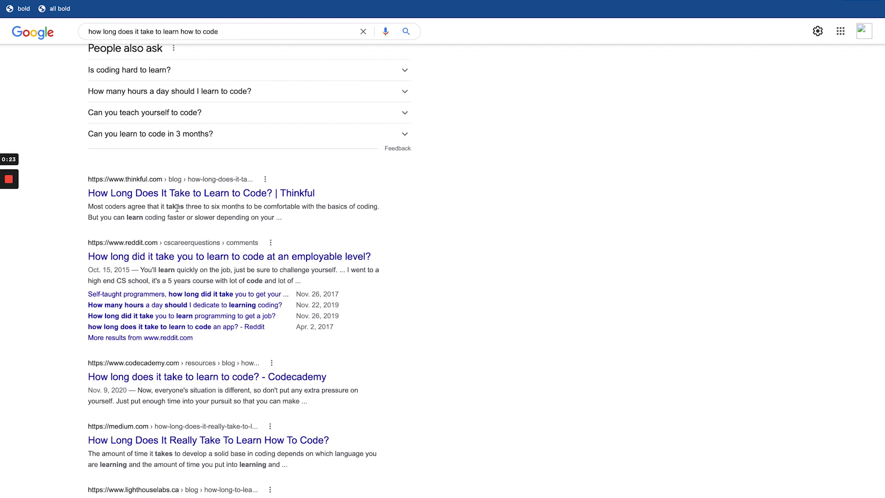
{"action": "scroll", "coordinate": [137, 220], "scroll_direction": "down", "scroll_amount": 5}
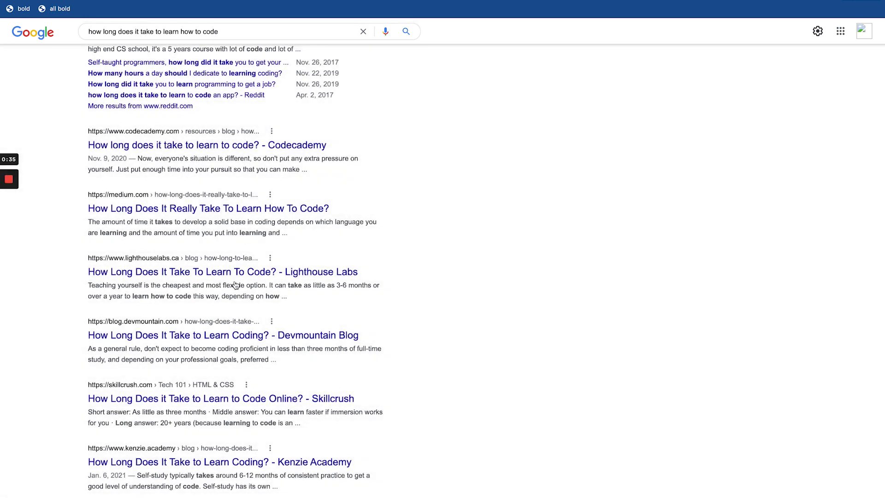
{"action": "scroll", "coordinate": [223, 315], "scroll_direction": "down", "scroll_amount": 1}
{"action": "scroll", "coordinate": [222, 316], "scroll_direction": "down", "scroll_amount": 6}
{"action": "scroll", "coordinate": [223, 315], "scroll_direction": "up", "scroll_amount": 14}
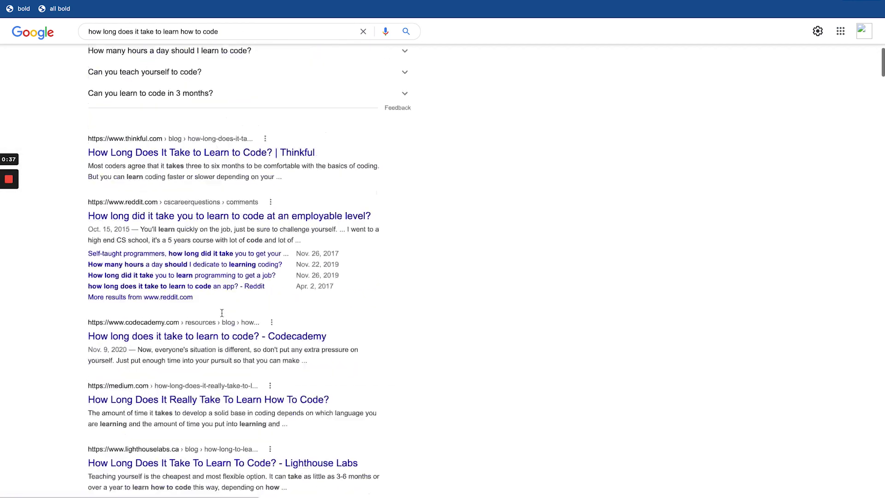
{"action": "scroll", "coordinate": [223, 318], "scroll_direction": "up", "scroll_amount": 1}
{"action": "scroll", "coordinate": [223, 318], "scroll_direction": "down", "scroll_amount": 2}
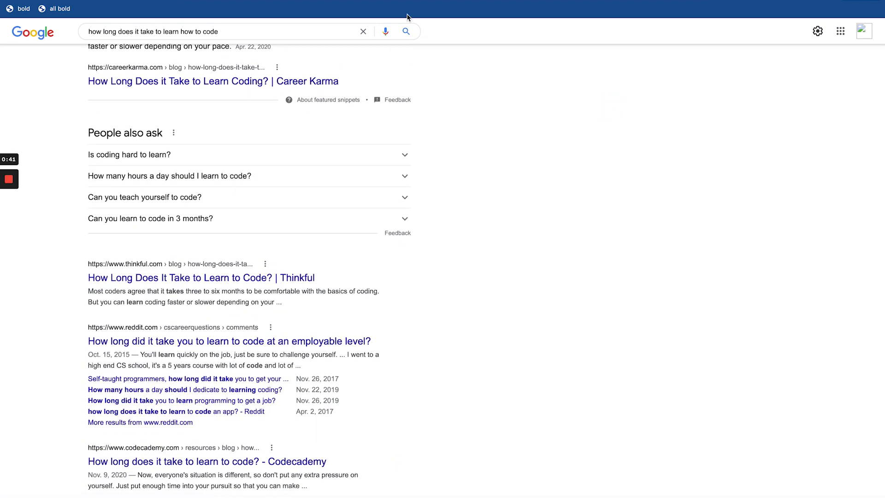
- Read through The Cool Bold Sheet bookmarklet steps in Notion, then move to the gist tab
{"action": "key", "text": "ctrl+Tab"}
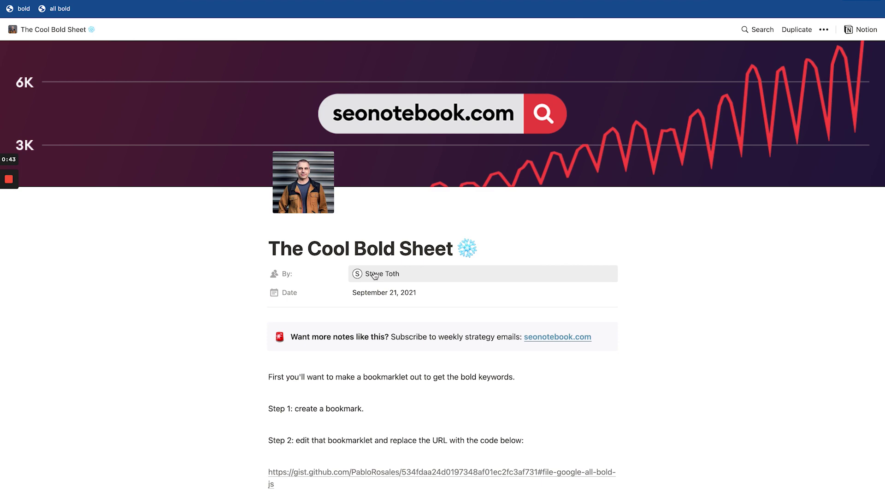
{"action": "scroll", "coordinate": [375, 277], "scroll_direction": "down", "scroll_amount": 10}
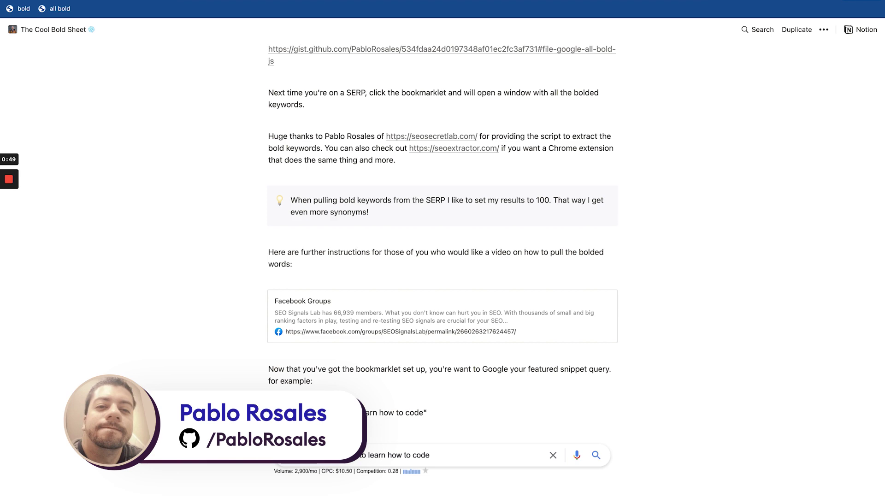
{"action": "key", "text": "ctrl+Tab"}
- Open the google-all-bold.js gist linked from the Notion notes
{"action": "scroll", "coordinate": [342, 274], "scroll_direction": "down", "scroll_amount": 5}
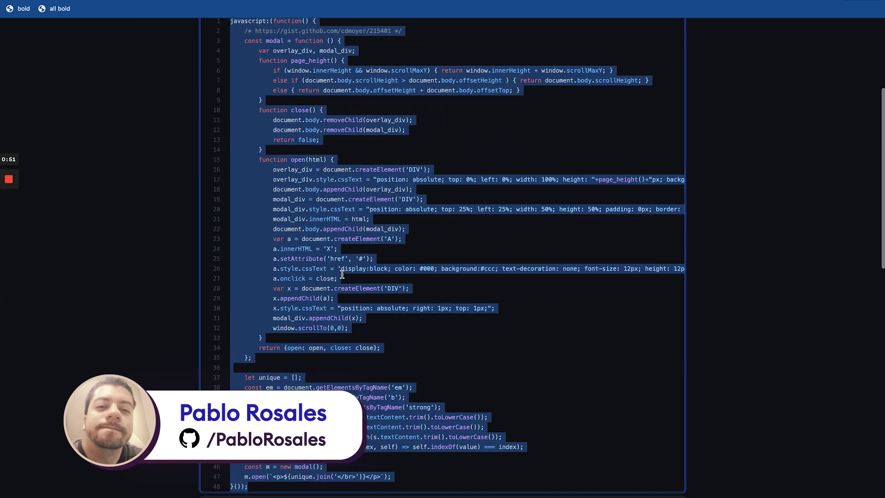
{"action": "scroll", "coordinate": [342, 276], "scroll_direction": "up", "scroll_amount": 5}
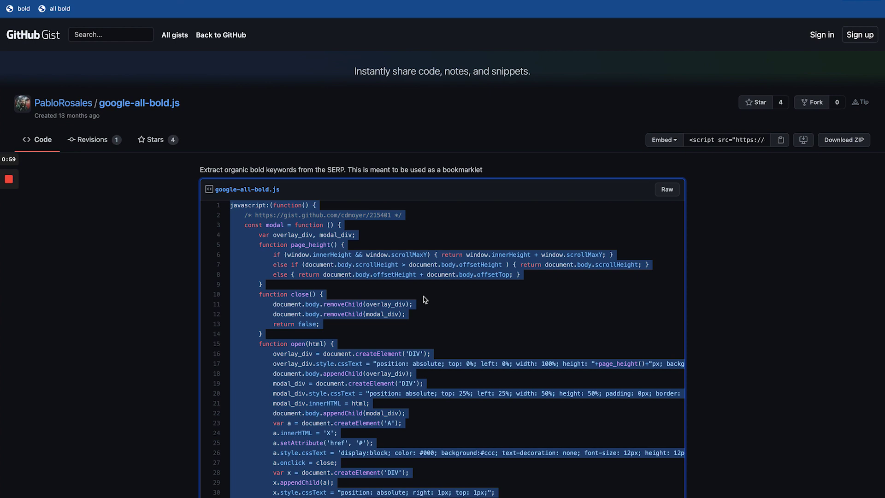
{"action": "scroll", "coordinate": [320, 293], "scroll_direction": "down", "scroll_amount": 3}
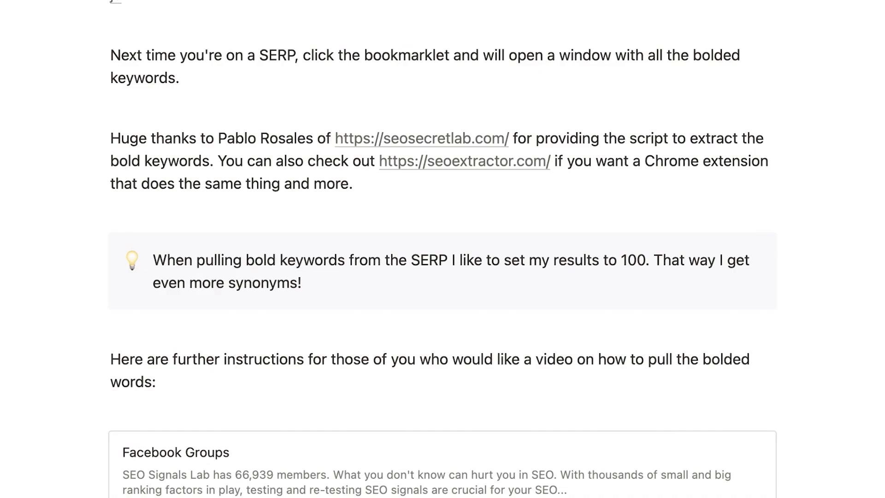
{"action": "scroll", "coordinate": [199, 243], "scroll_direction": "up", "scroll_amount": 15}
{"action": "scroll", "coordinate": [362, 456], "scroll_direction": "down", "scroll_amount": 6}
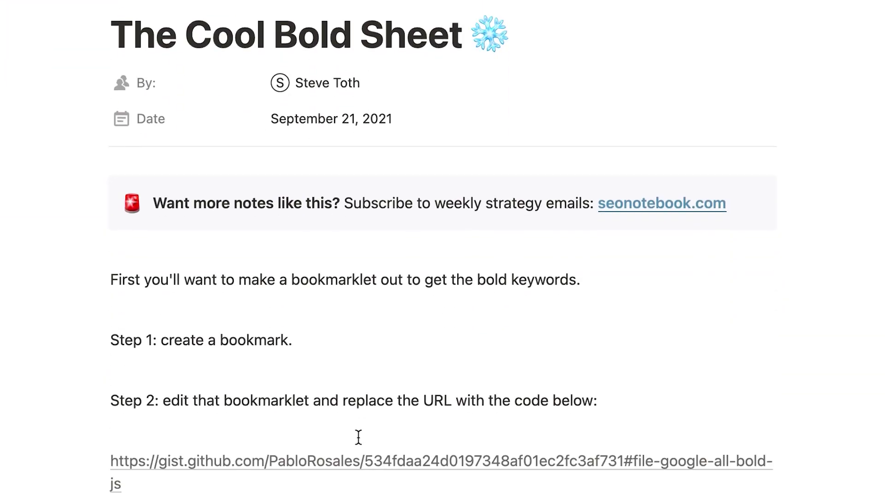
{"action": "left_click", "coordinate": [347, 453]}
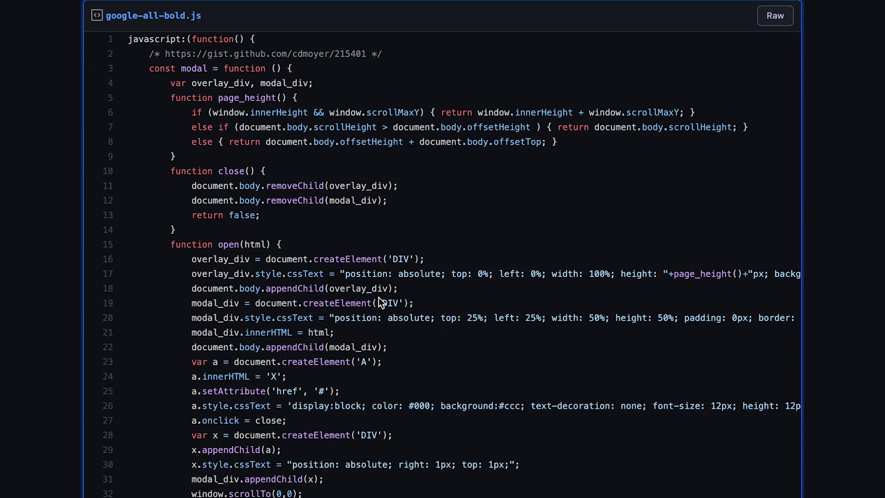
- Select the entire google-all-bold.js script, from the bottom up to line 1
{"action": "scroll", "coordinate": [370, 289], "scroll_direction": "down", "scroll_amount": 3}
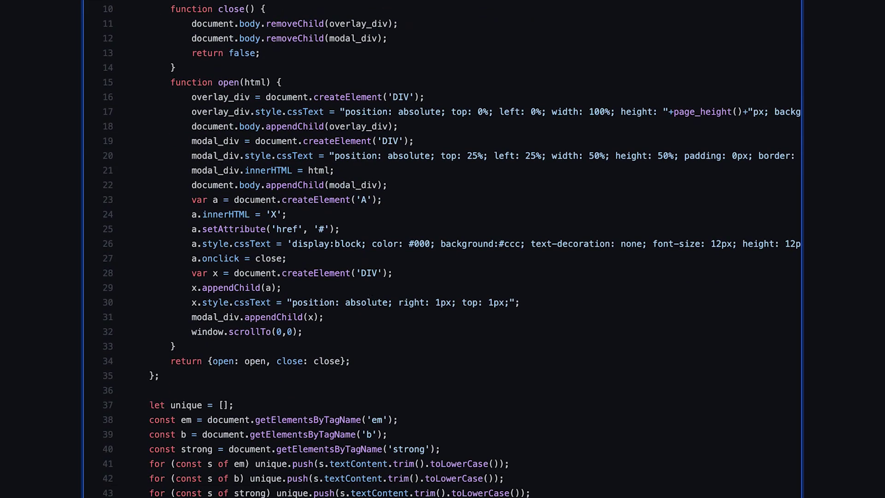
{"action": "left_click_drag", "start_coordinate": [535, 494], "coordinate": [129, 279]}
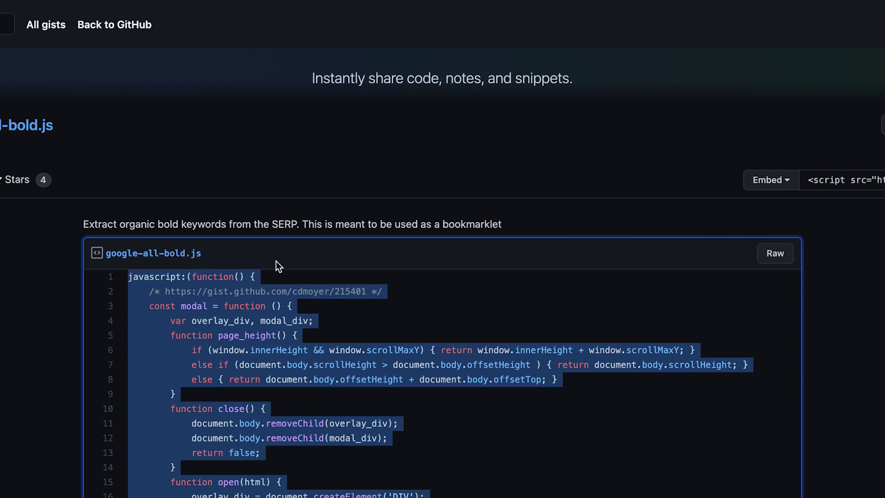
{"action": "scroll", "coordinate": [233, 350], "scroll_direction": "down", "scroll_amount": 1}
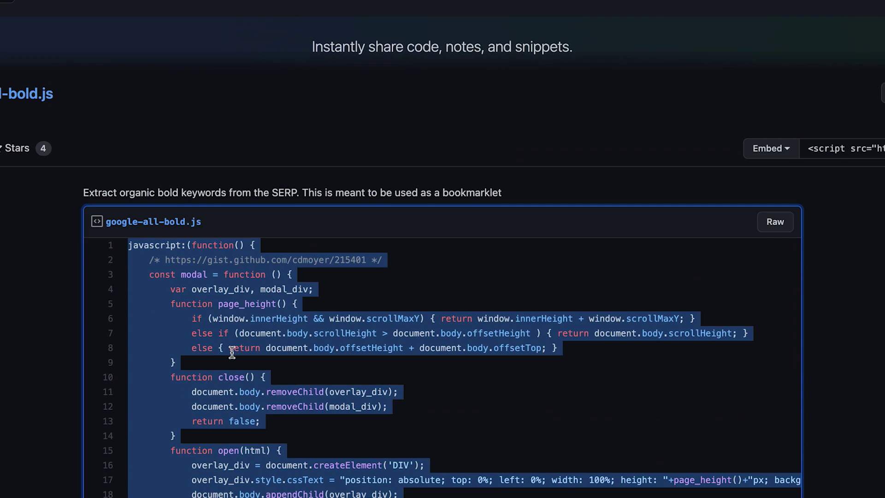
{"action": "scroll", "coordinate": [232, 352], "scroll_direction": "up", "scroll_amount": 1}
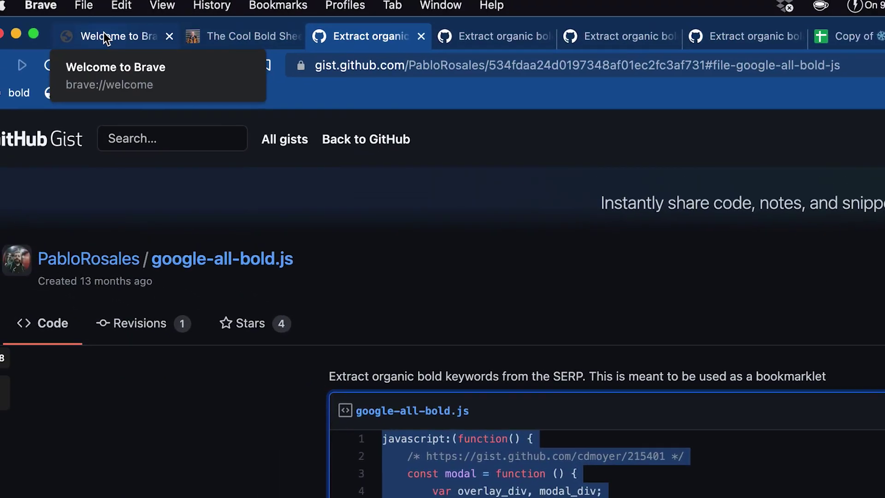
- Bookmark the Welcome to Brave page on the bookmarks bar, with the pasted script as its URL
{"action": "left_click", "coordinate": [104, 34]}
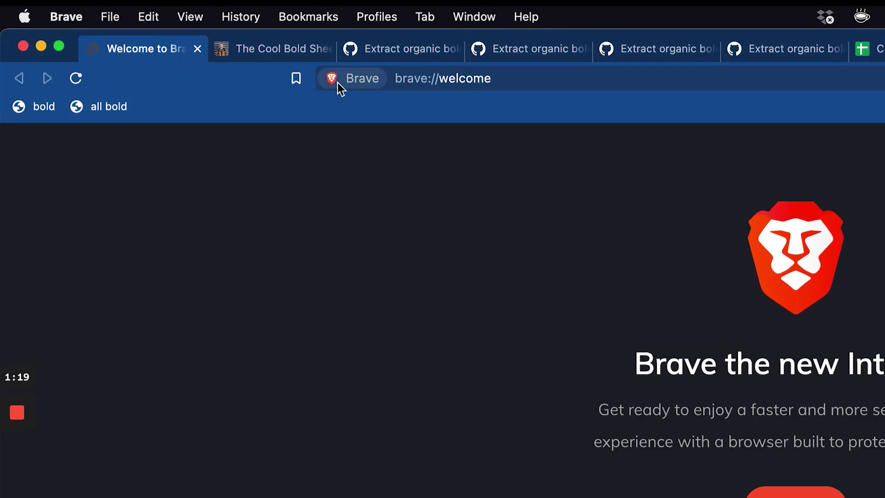
{"action": "left_click_drag", "start_coordinate": [311, 67], "coordinate": [292, 109]}
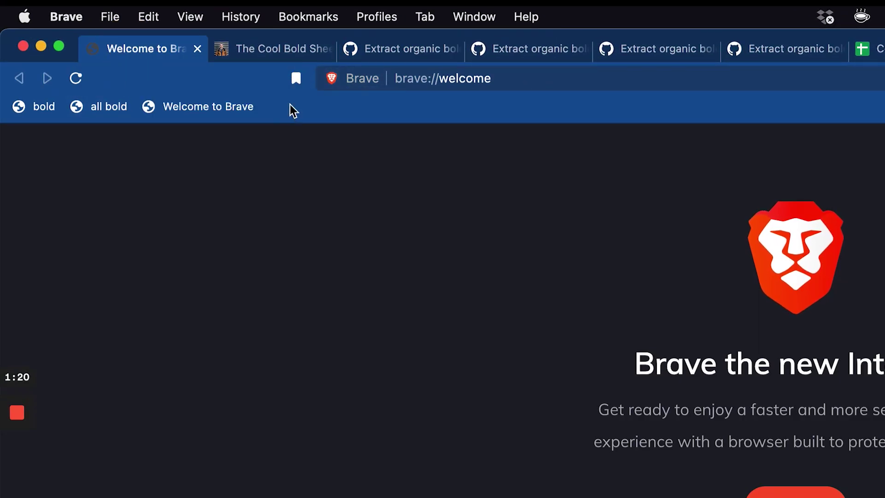
{"action": "right_click", "coordinate": [164, 109]}
{"action": "left_click", "coordinate": [199, 202]}
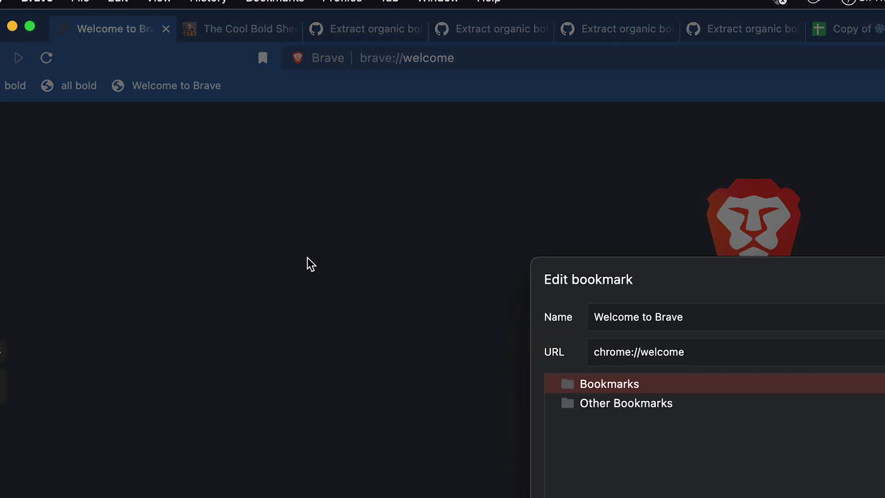
{"action": "triple_click", "coordinate": [533, 298]}
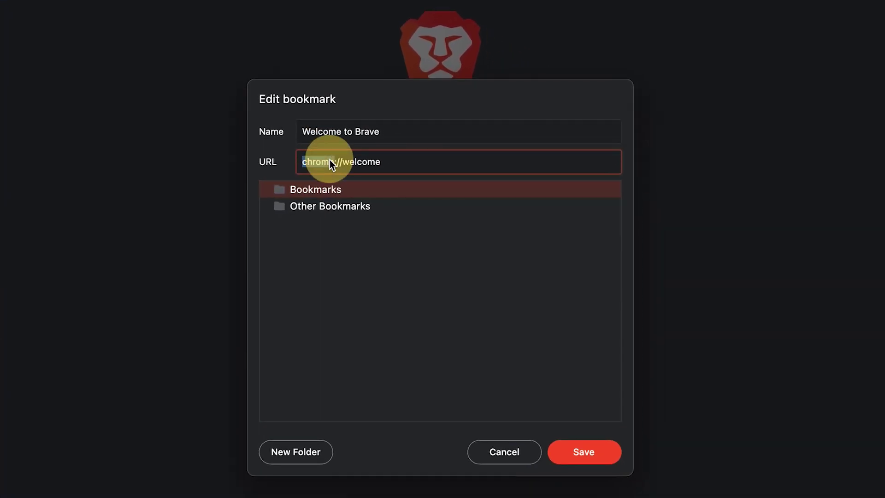
{"action": "key", "text": "ctrl+v"}
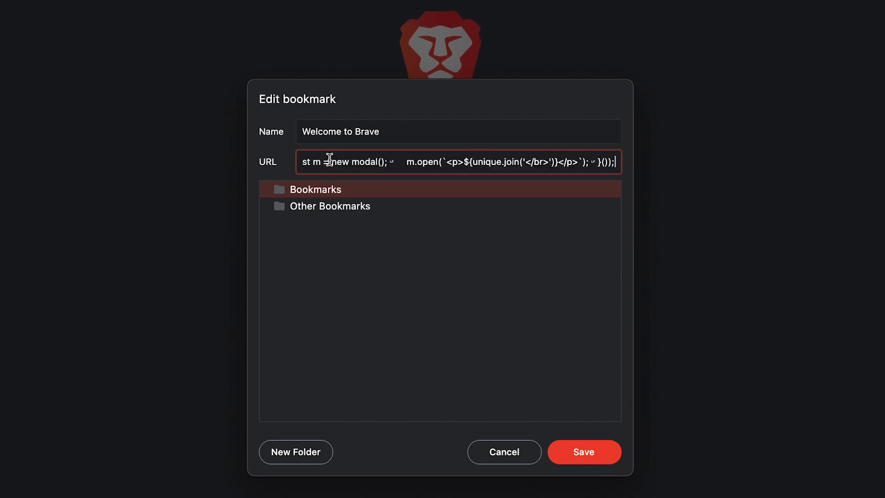
{"action": "triple_click", "coordinate": [395, 126]}
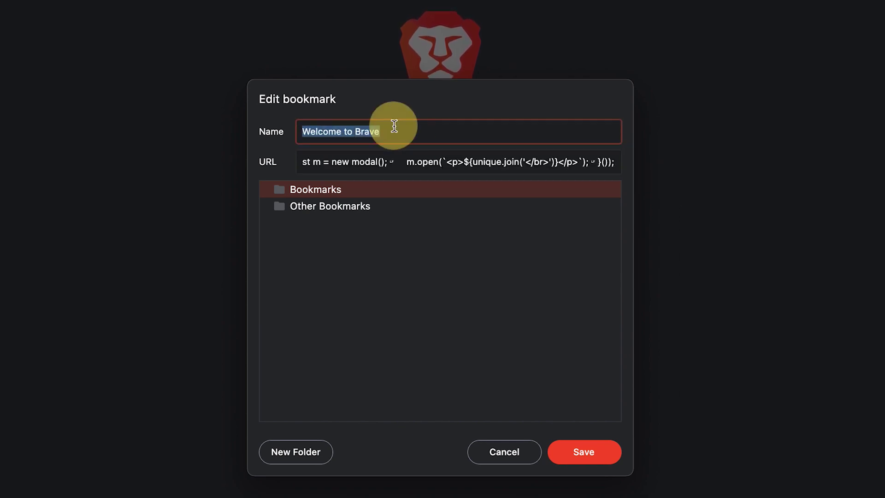
{"action": "left_click", "coordinate": [505, 452]}
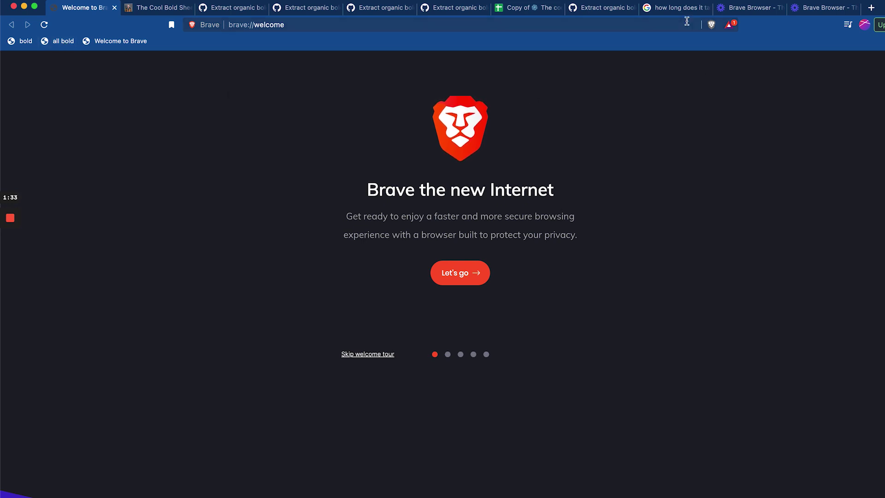
{"action": "left_click", "coordinate": [676, 8]}
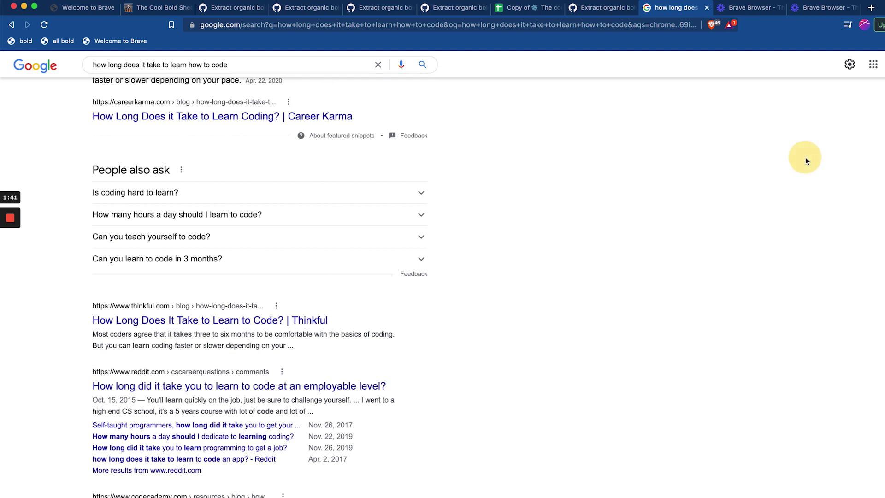
{"action": "left_click", "coordinate": [850, 65]}
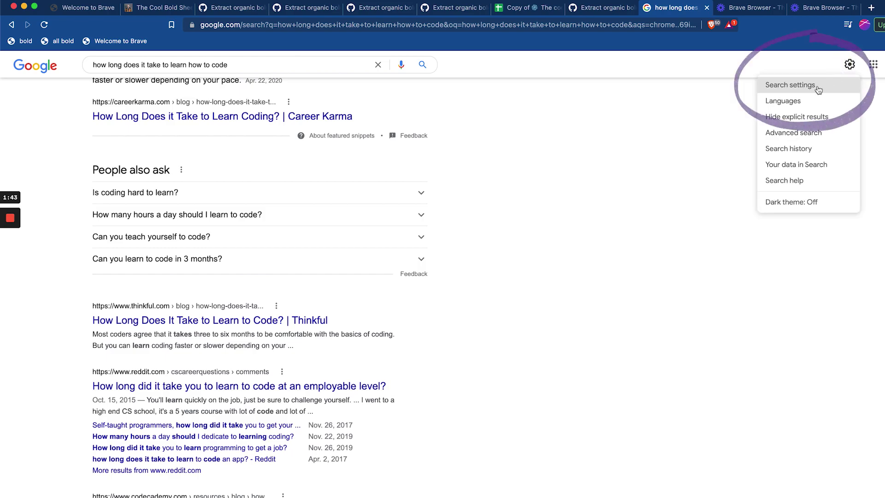
{"action": "scroll", "coordinate": [595, 208], "scroll_direction": "down", "scroll_amount": 20}
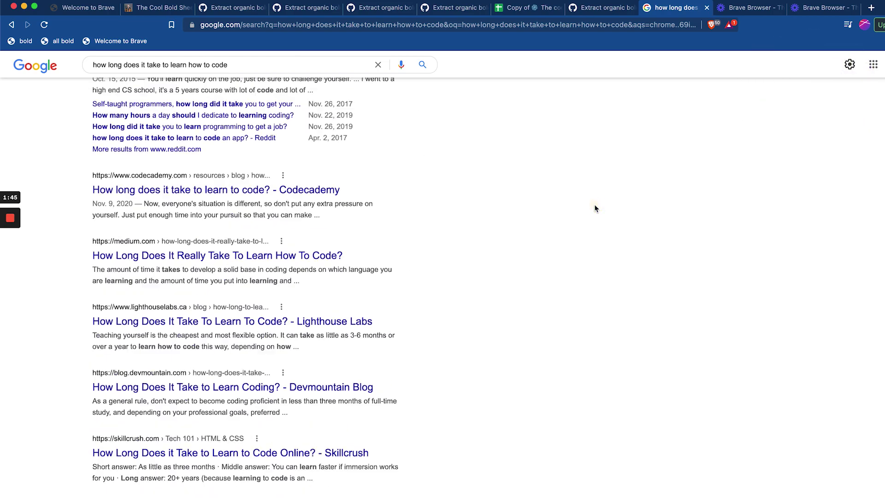
{"action": "scroll", "coordinate": [595, 209], "scroll_direction": "down", "scroll_amount": 10}
{"action": "scroll", "coordinate": [595, 208], "scroll_direction": "up", "scroll_amount": 20}
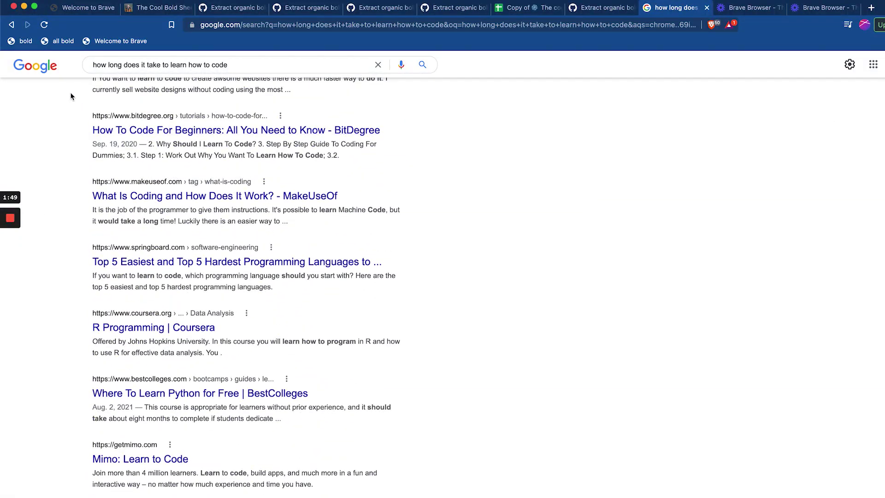
- Run the 'all bold' bookmarklet and select the full bolded-word list, from c++ to the top
{"action": "left_click", "coordinate": [63, 41]}
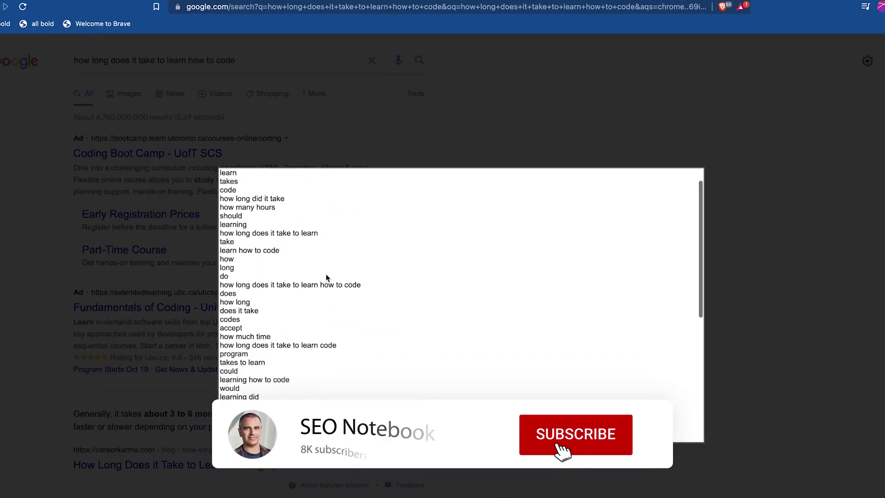
{"action": "scroll", "coordinate": [326, 274], "scroll_direction": "down", "scroll_amount": 5}
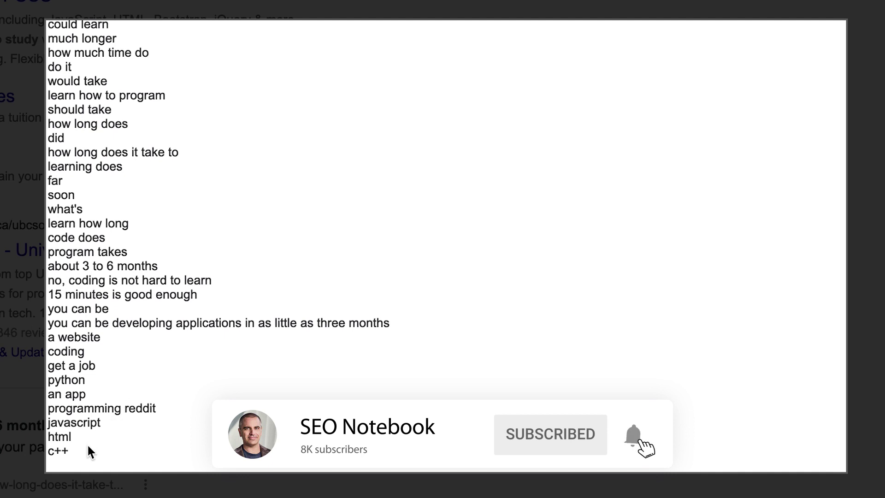
{"action": "left_click_drag", "start_coordinate": [82, 454], "coordinate": [44, 2]}
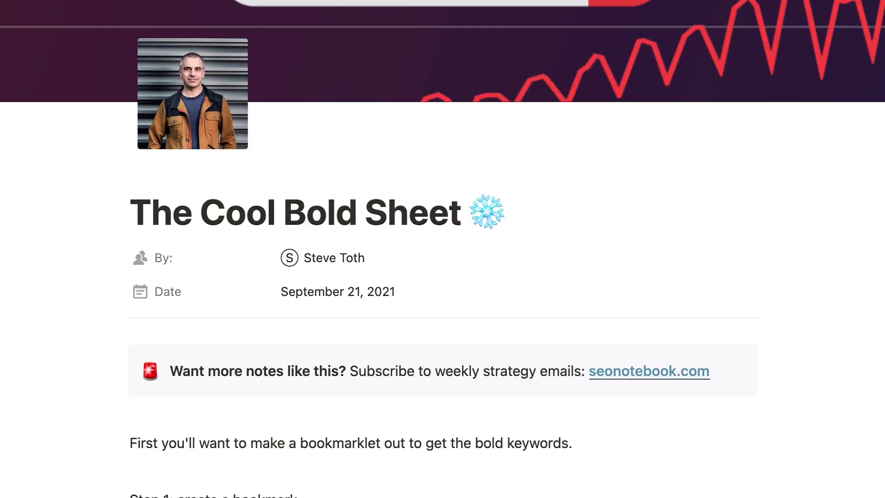
{"action": "scroll", "coordinate": [342, 313], "scroll_direction": "down", "scroll_amount": 15}
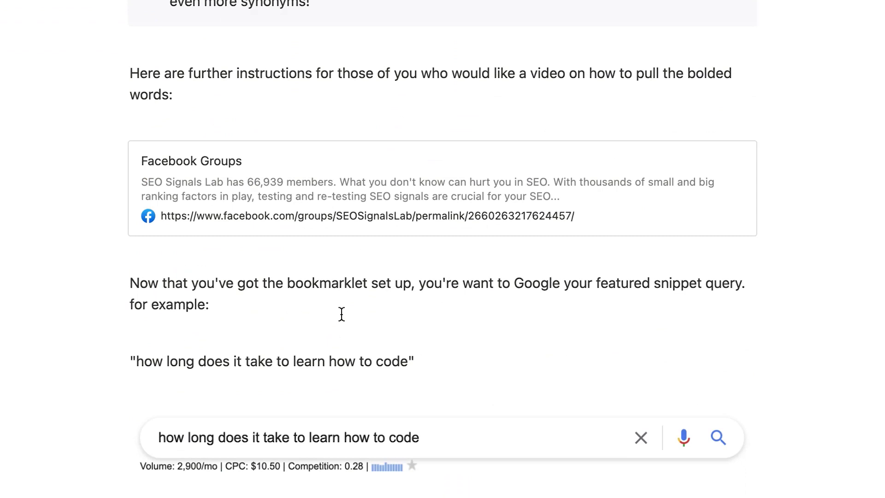
{"action": "scroll", "coordinate": [342, 313], "scroll_direction": "down", "scroll_amount": 3}
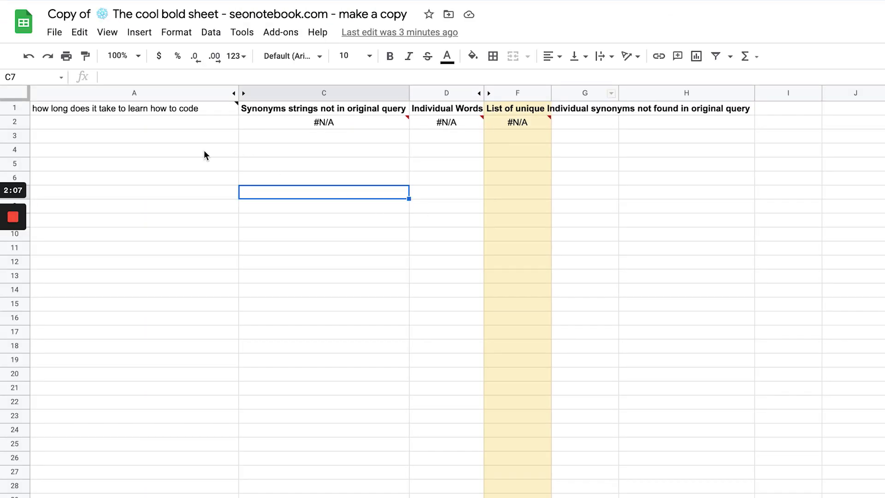
- Paste the bolded-word list into column A, starting at A2 below the query
{"action": "left_click", "coordinate": [103, 104]}
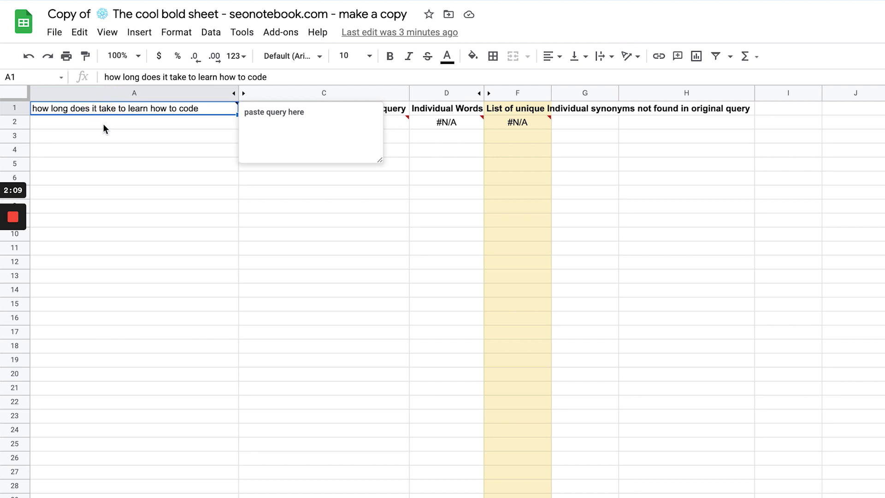
{"action": "left_click", "coordinate": [103, 124]}
{"action": "key", "text": "ctrl+v"}
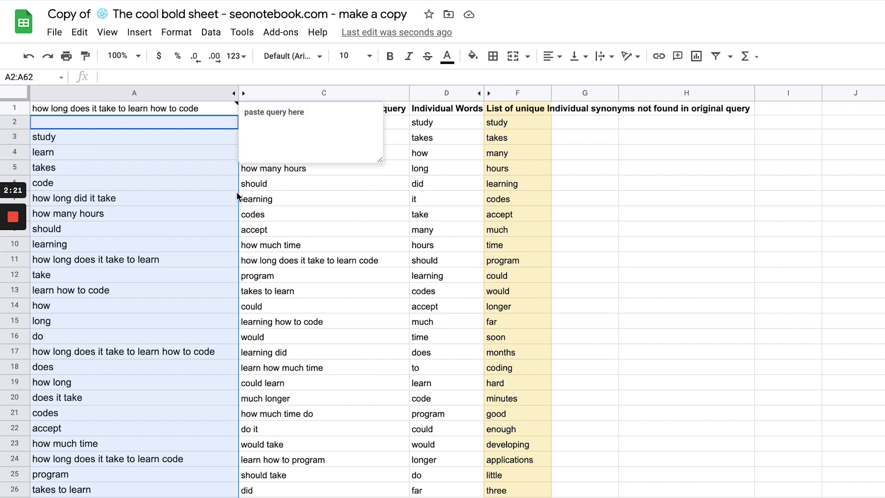
{"action": "left_click", "coordinate": [320, 332]}
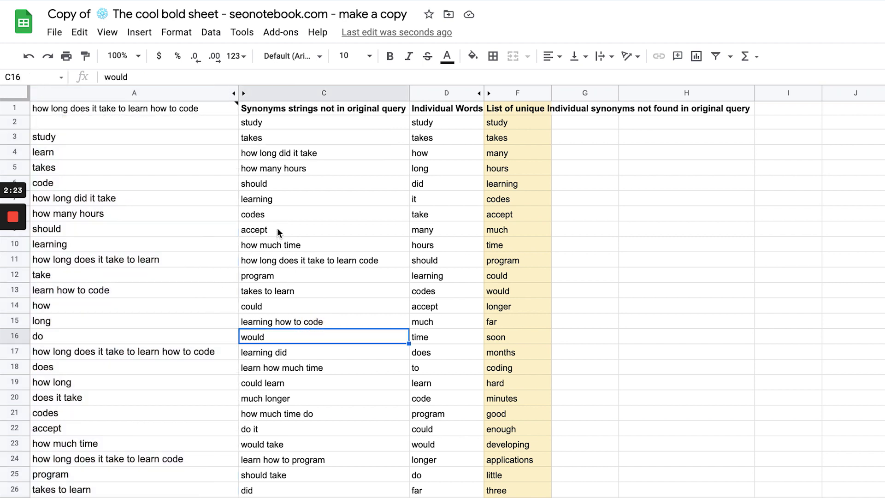
{"action": "left_click", "coordinate": [277, 228]}
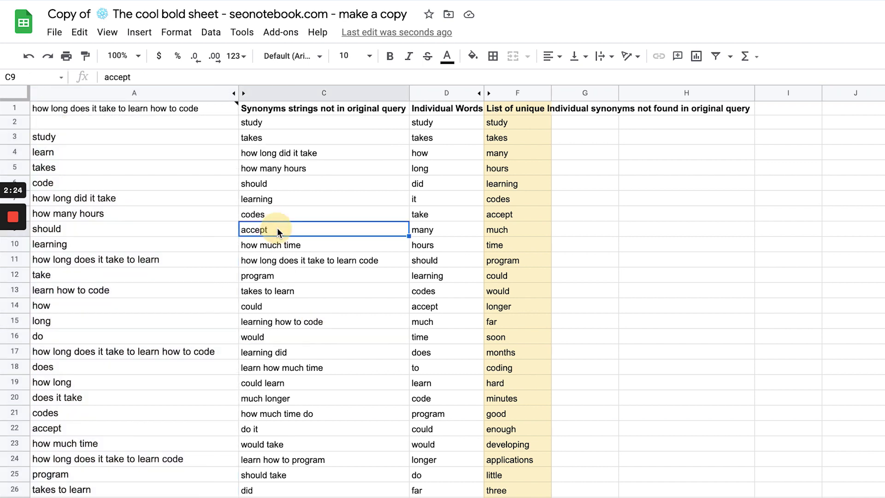
{"action": "left_click", "coordinate": [273, 341]}
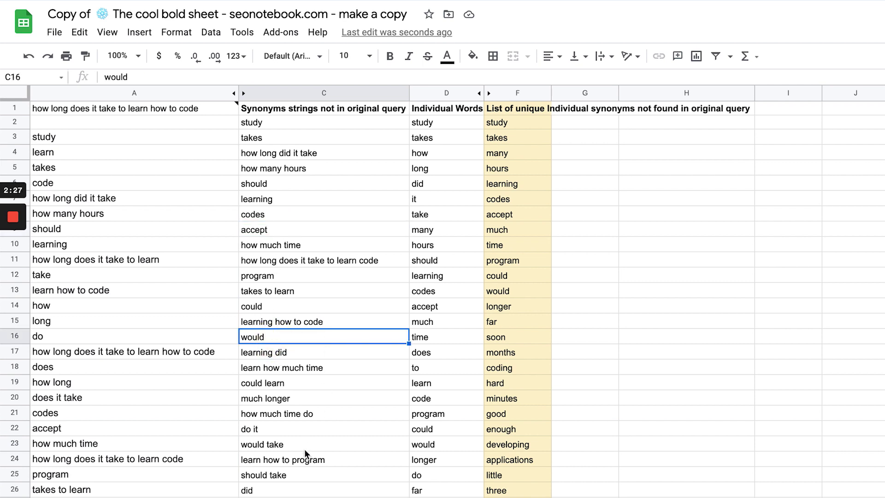
{"action": "left_click", "coordinate": [297, 431]}
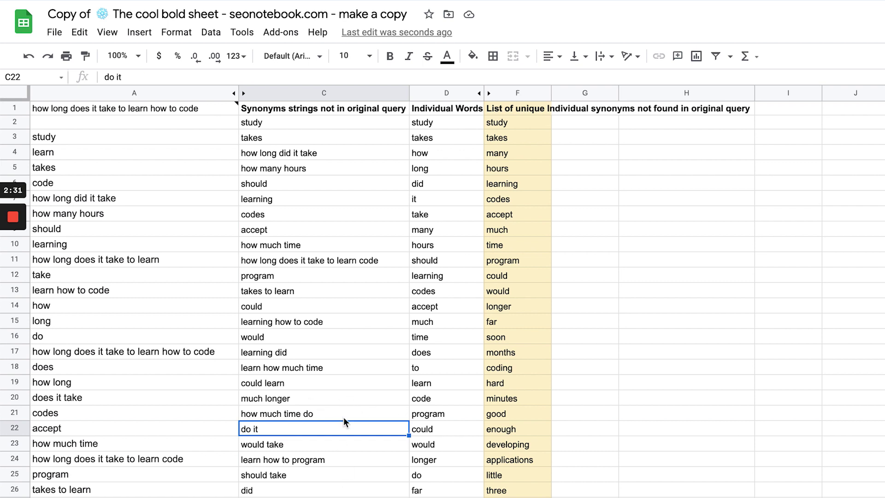
{"action": "left_click", "coordinate": [438, 118]}
{"action": "left_click", "coordinate": [438, 261]}
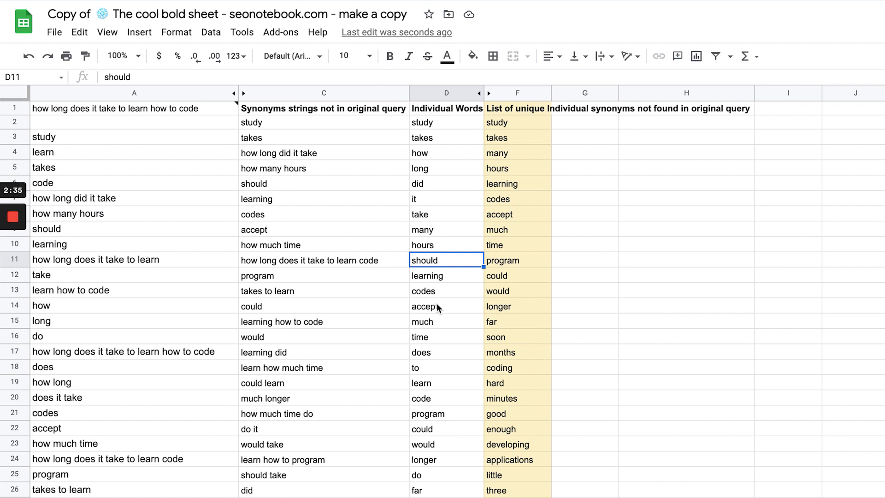
{"action": "left_click", "coordinate": [436, 318]}
{"action": "left_click", "coordinate": [439, 386]}
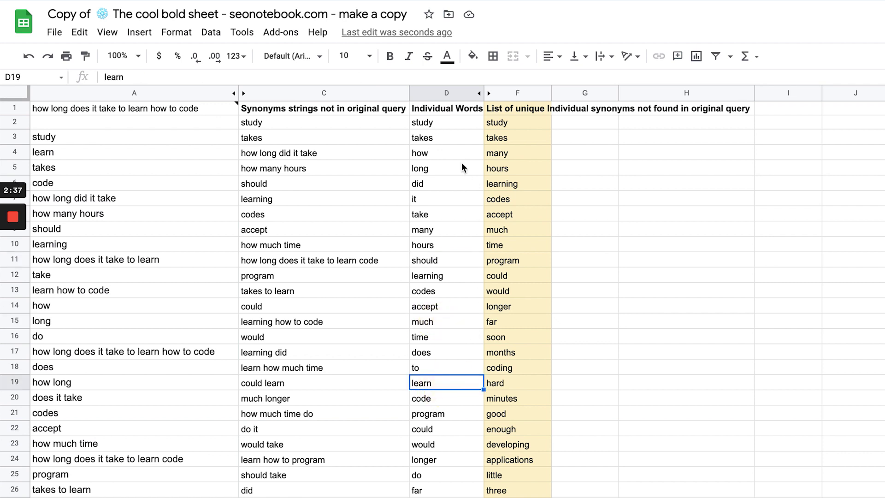
{"action": "left_click", "coordinate": [141, 106]}
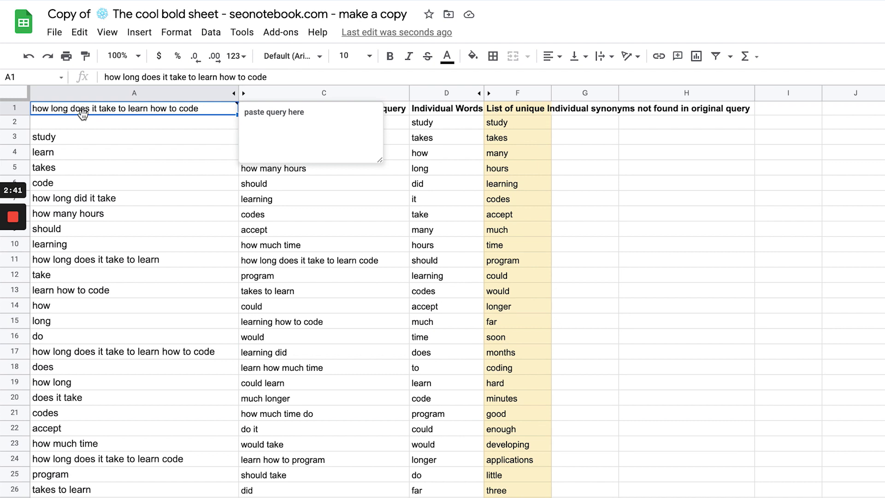
{"action": "left_click", "coordinate": [516, 184]}
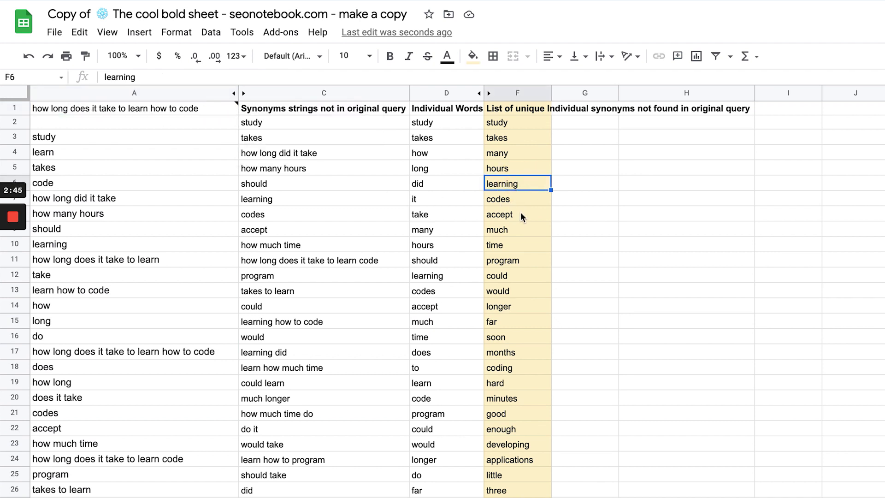
{"action": "scroll", "coordinate": [522, 216], "scroll_direction": "down", "scroll_amount": 3}
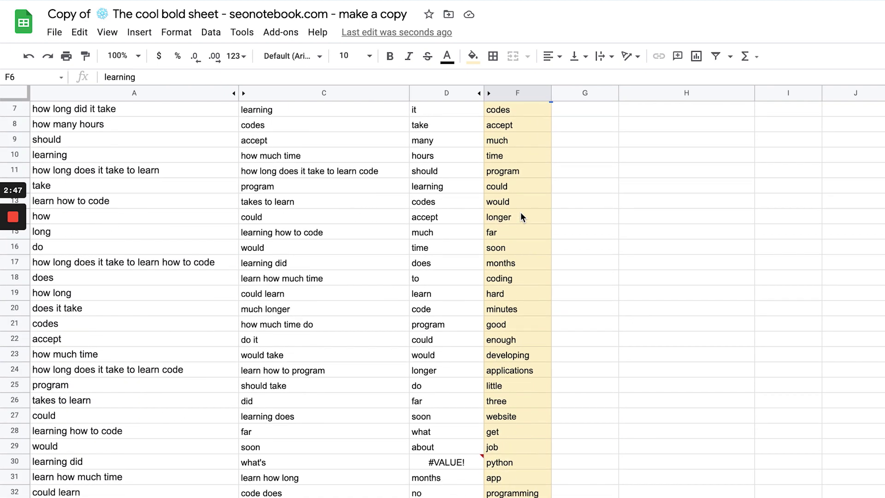
{"action": "scroll", "coordinate": [522, 213], "scroll_direction": "up", "scroll_amount": 1}
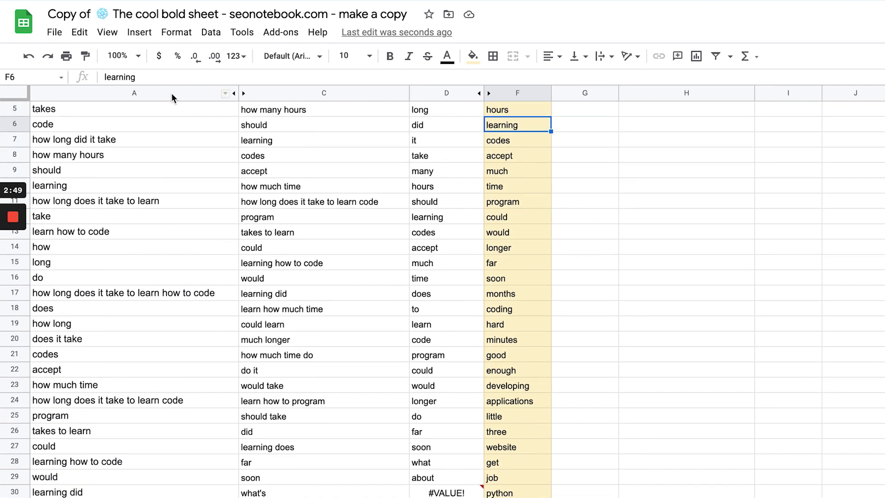
{"action": "scroll", "coordinate": [165, 122], "scroll_direction": "up", "scroll_amount": 2}
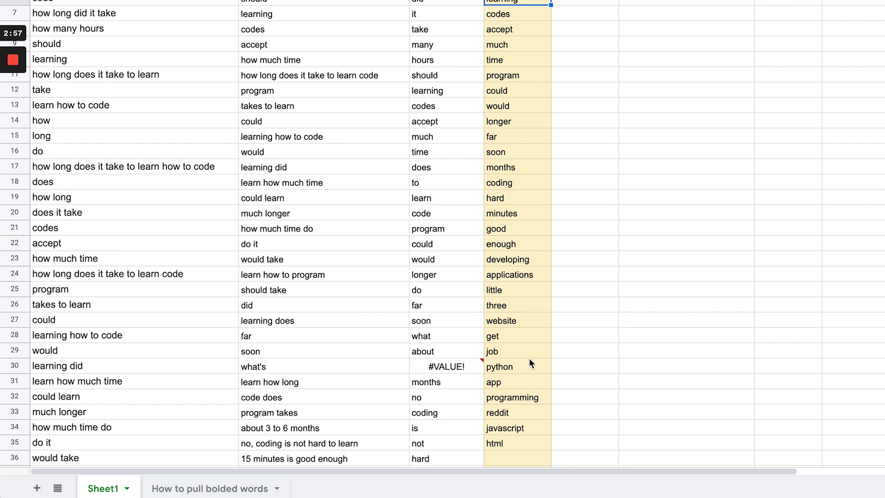
{"action": "scroll", "coordinate": [529, 362], "scroll_direction": "up", "scroll_amount": 1}
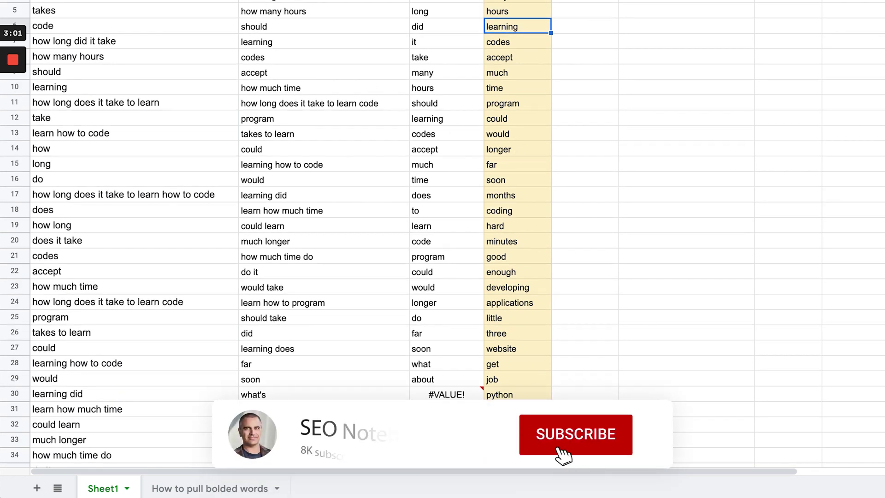
{"action": "left_click", "coordinate": [124, 105]}
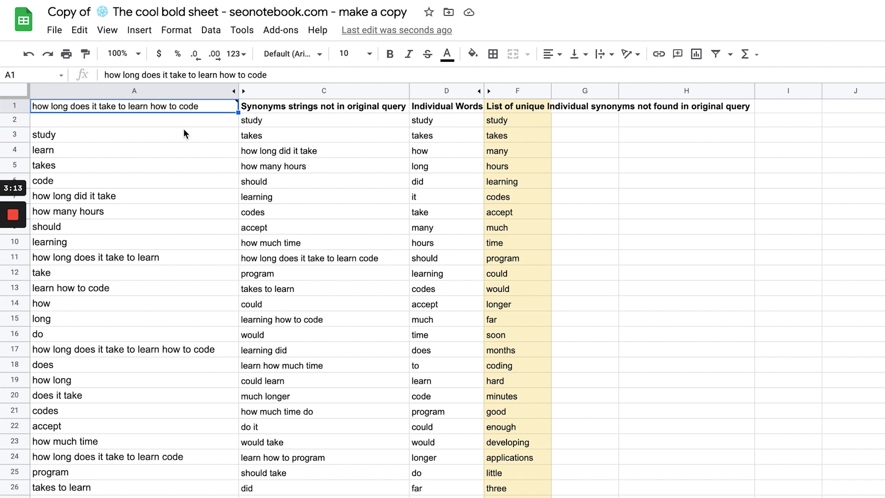
{"action": "left_click", "coordinate": [180, 106]}
{"action": "left_click", "coordinate": [199, 119]}
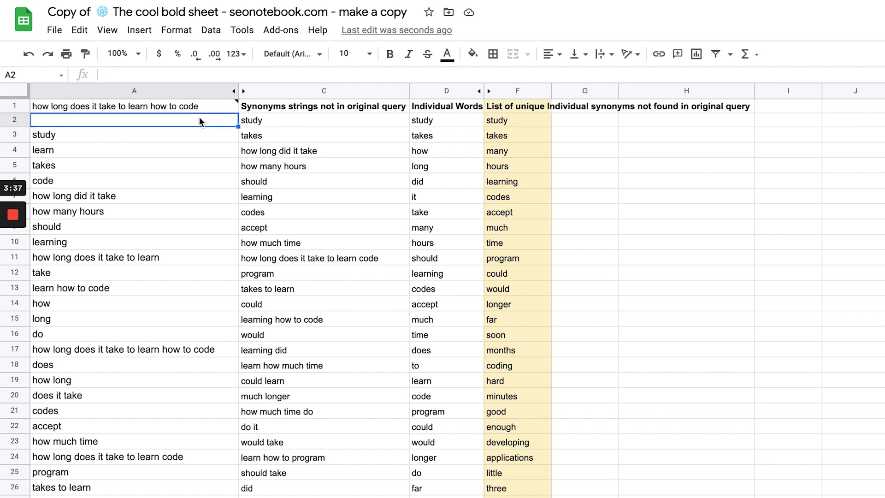